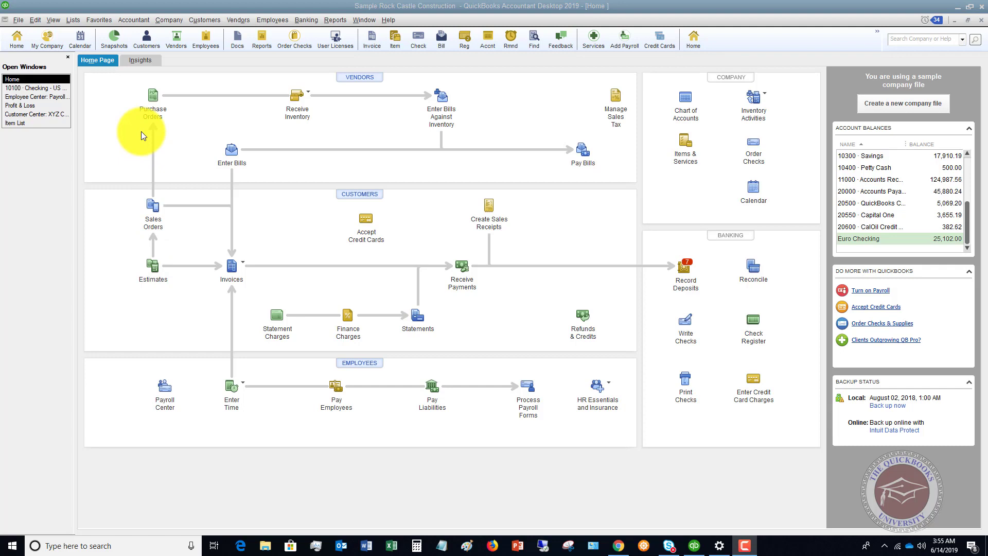
- Briefly open and cancel Set Closing Date, then show Accounting's Company Preferences
left_click(171, 20)
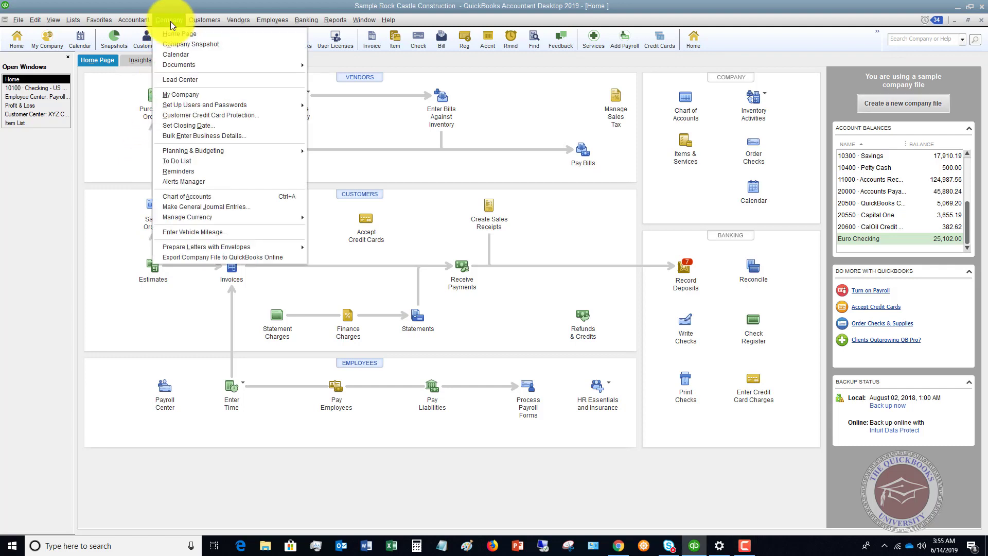
left_click(197, 125)
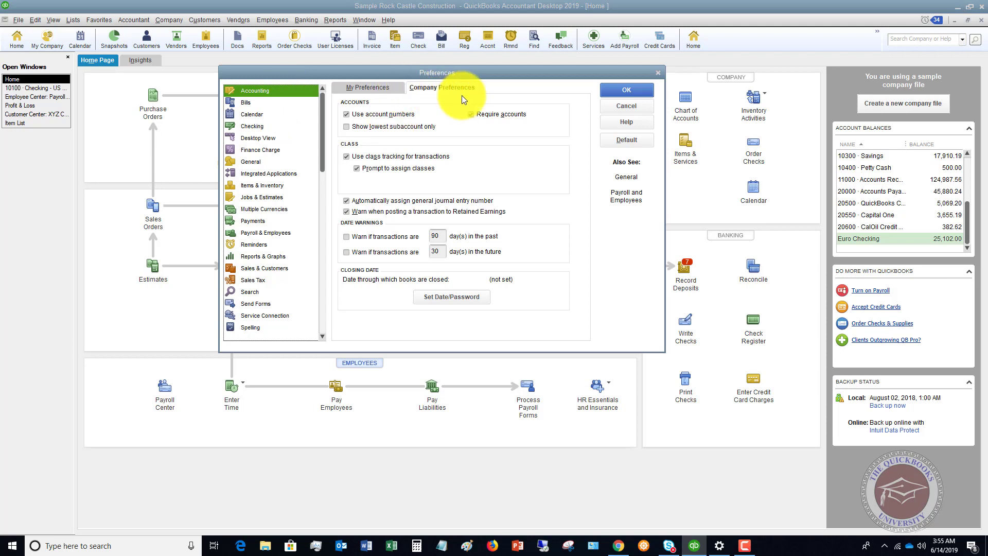
left_click(625, 106)
left_click(34, 23)
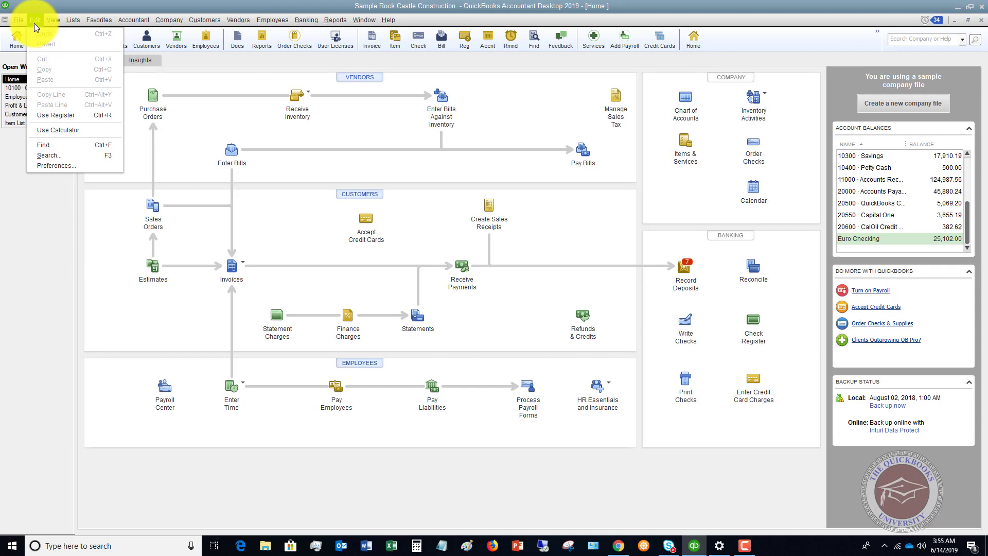
left_click(64, 166)
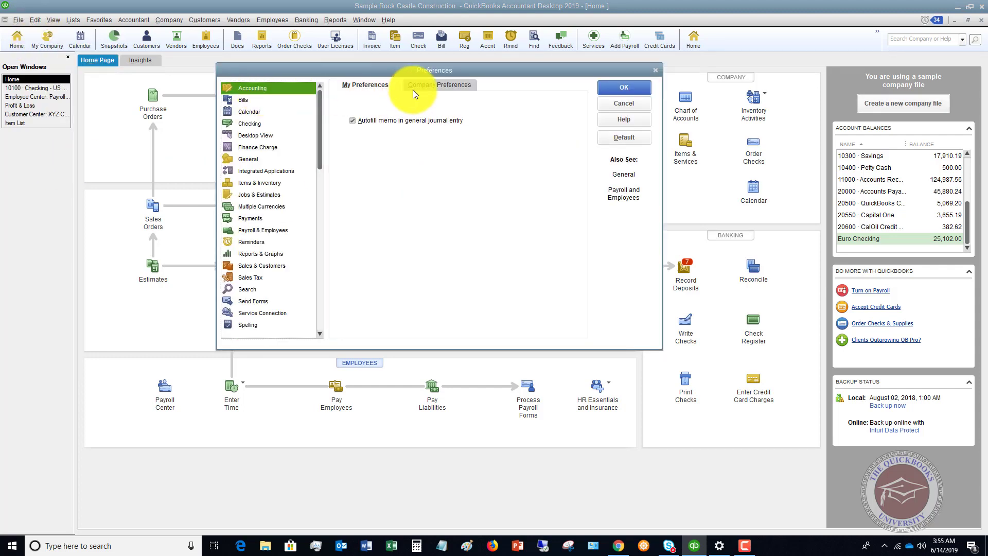
left_click(427, 88)
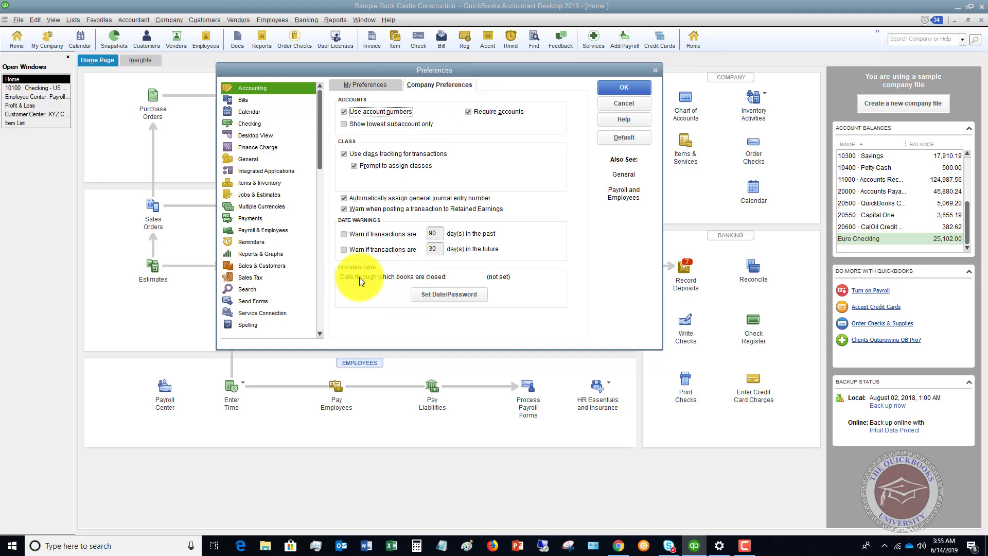
- Open the Set Date/Password dialog from the Closing Date section of Accounting preferences
left_click(445, 297)
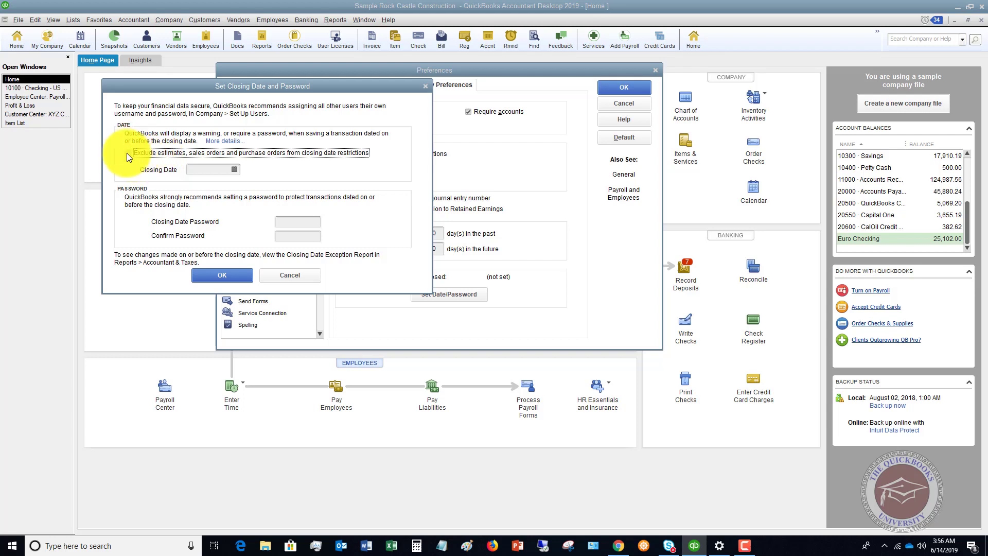
- Pick November 30, 2023 as the closing date from the calendar
left_click(209, 169)
left_click(236, 169)
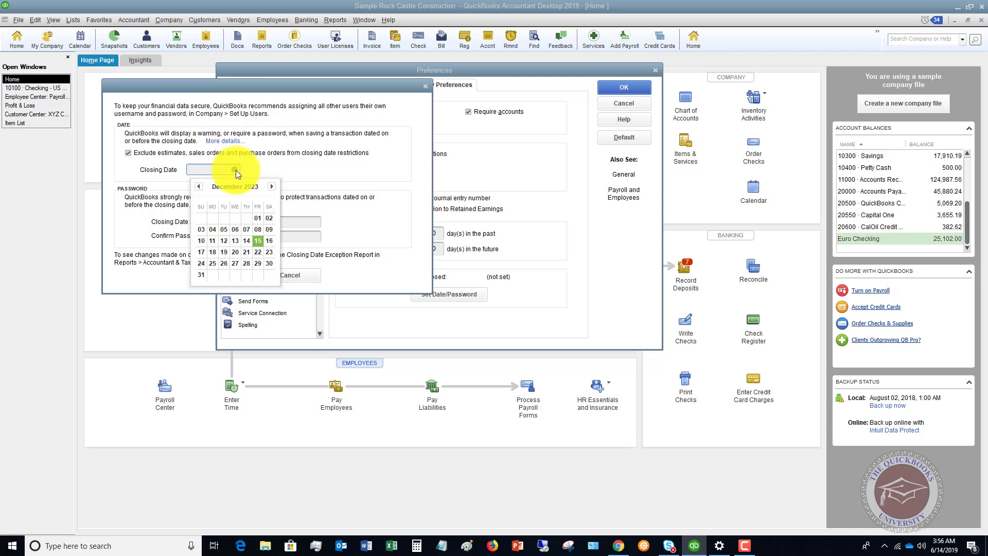
left_click(199, 186)
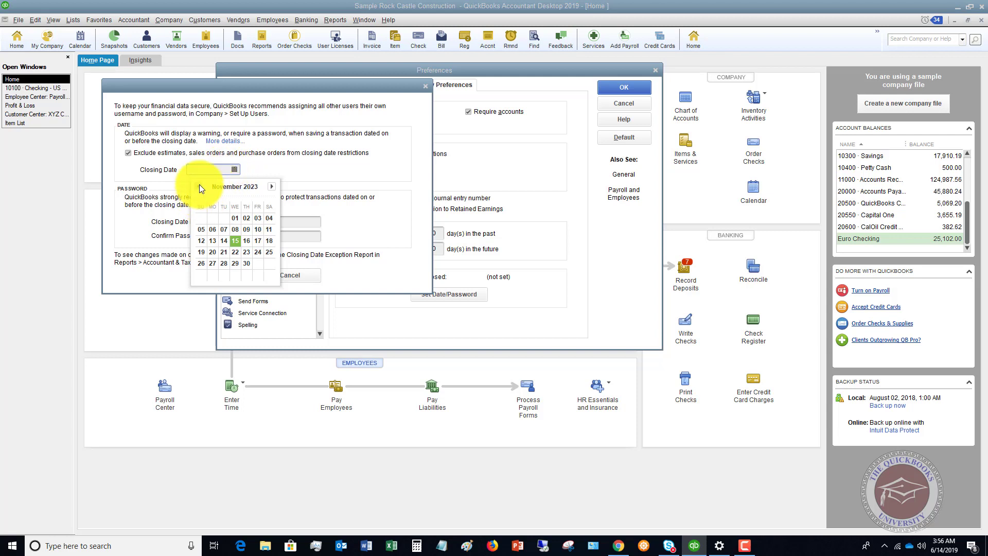
left_click(247, 264)
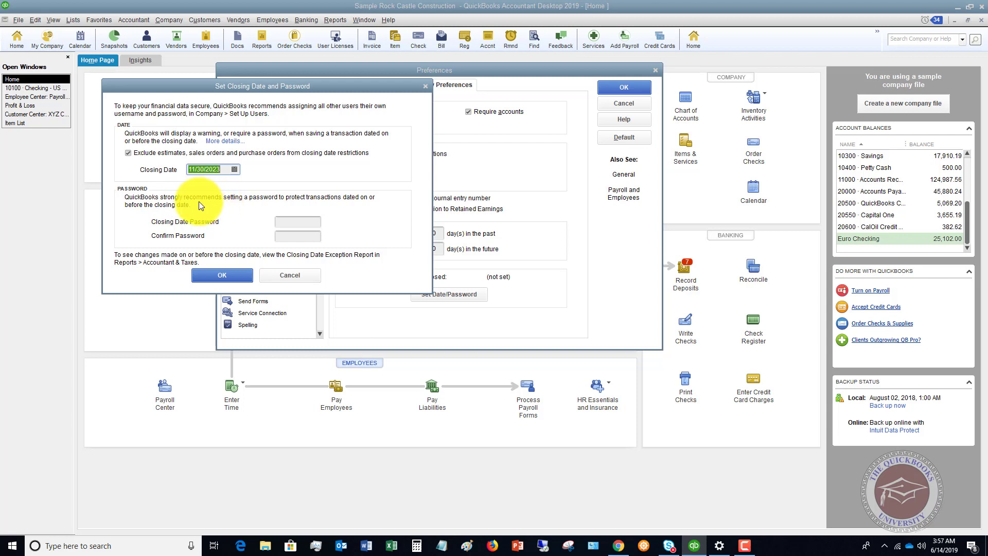
left_click(293, 221)
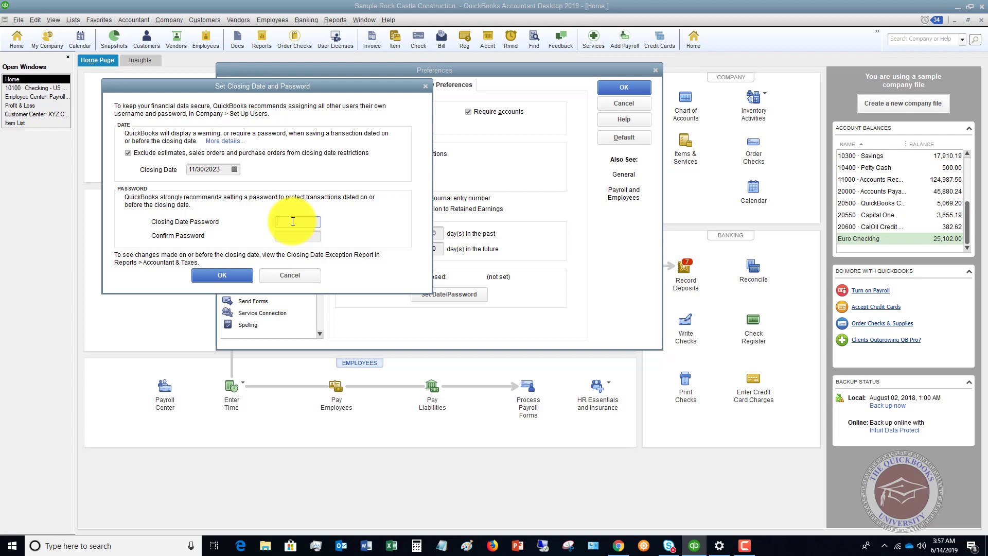
- Enter and confirm the closing-date password, then save the dialog and the Preferences
type("••")
key("Tab")
type("•••")
key("Tab")
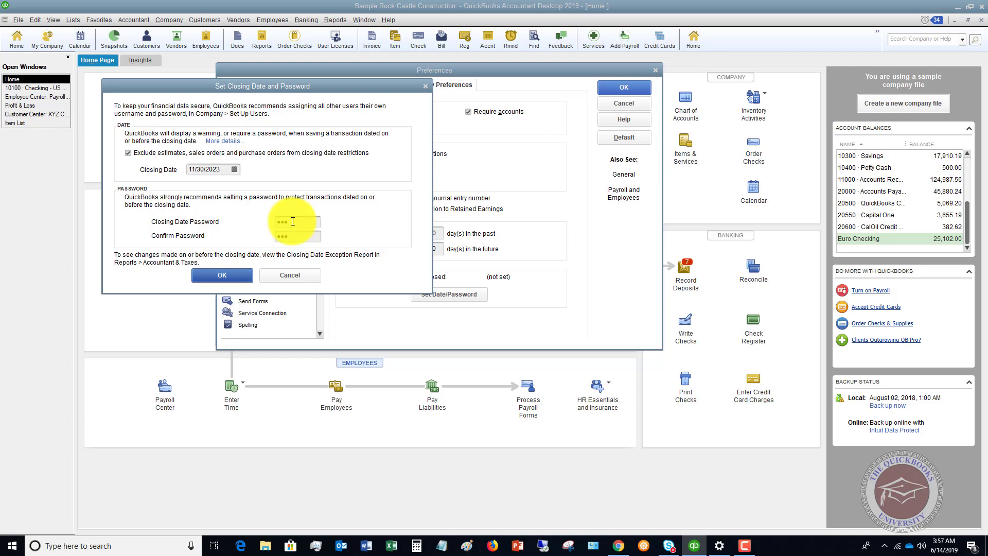
left_click(219, 272)
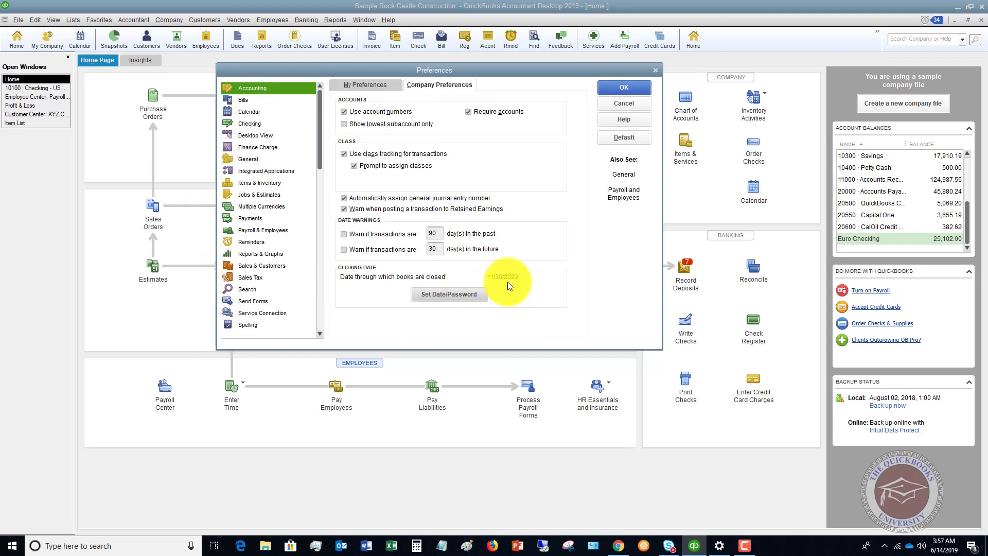
left_click(622, 85)
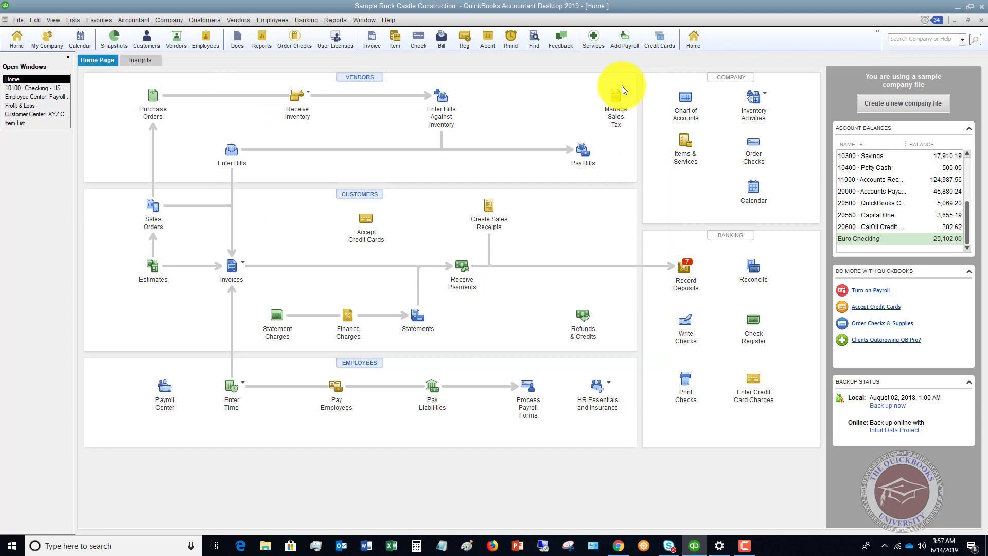
- In the 10100 Checking register, open check 455 to Patton Hardware Supplies for 489.23
left_click(51, 89)
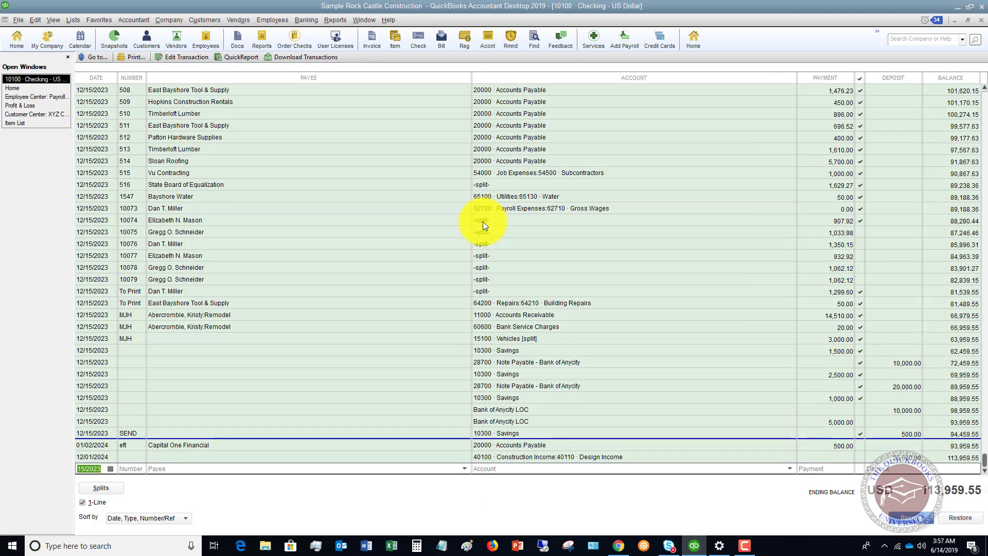
scroll(482, 225, "up", 20)
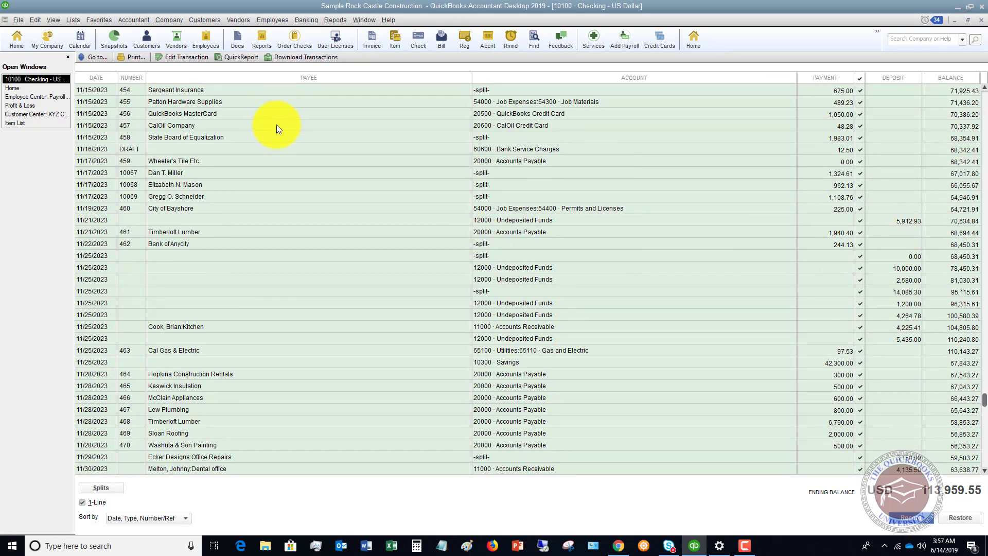
left_click(267, 163)
double_click(507, 163)
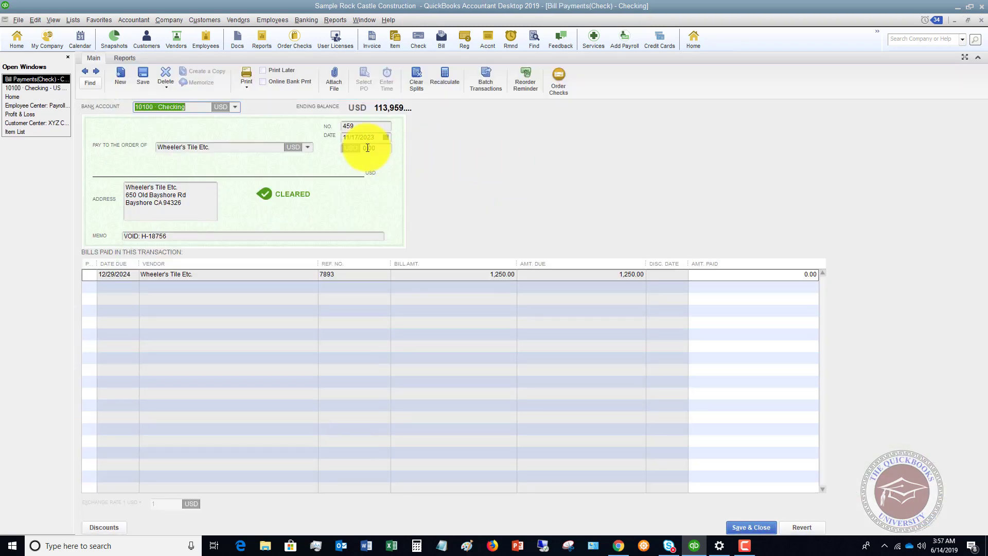
left_click(33, 88)
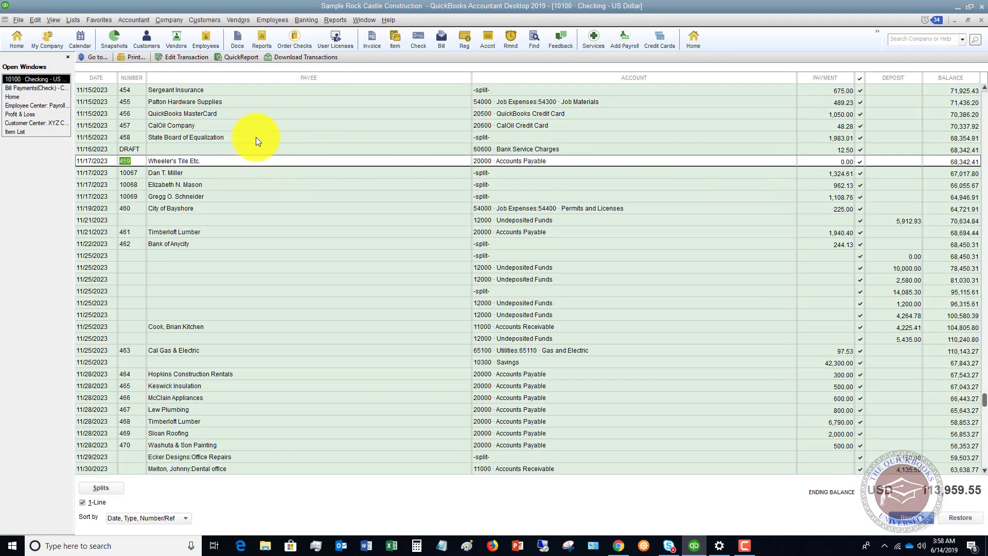
left_click(260, 101)
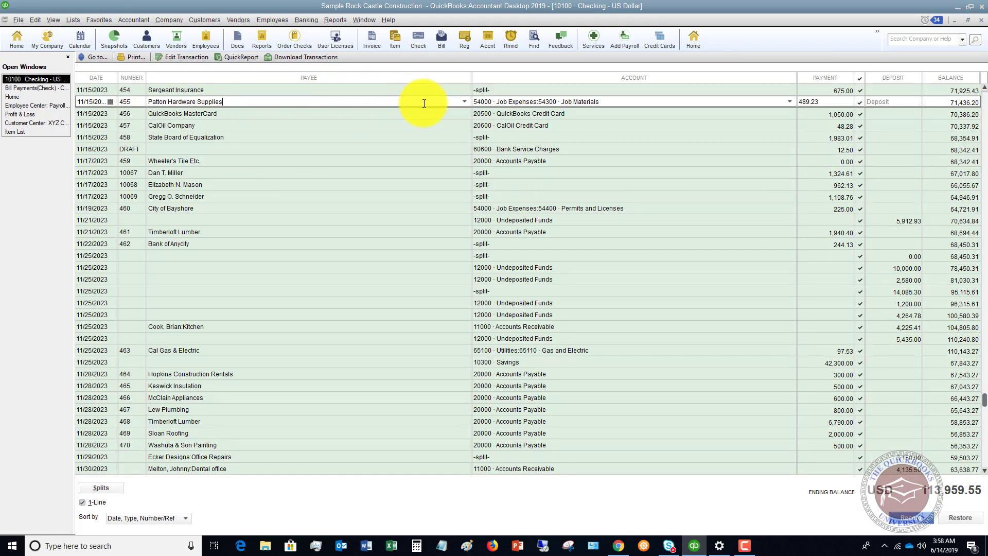
double_click(298, 106)
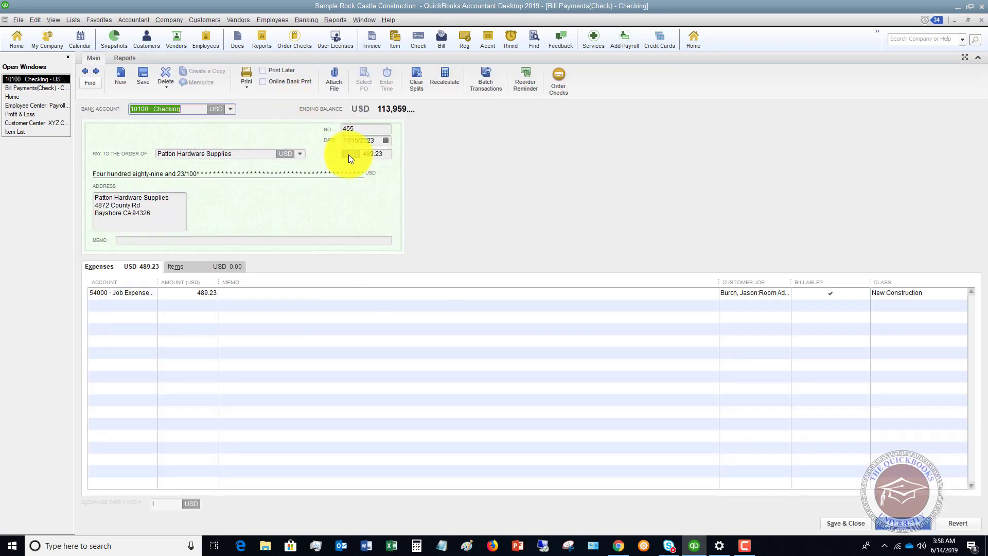
- Change check 455's amount to 489.24, save, and accept the reconciled-transaction warning
left_click(388, 153)
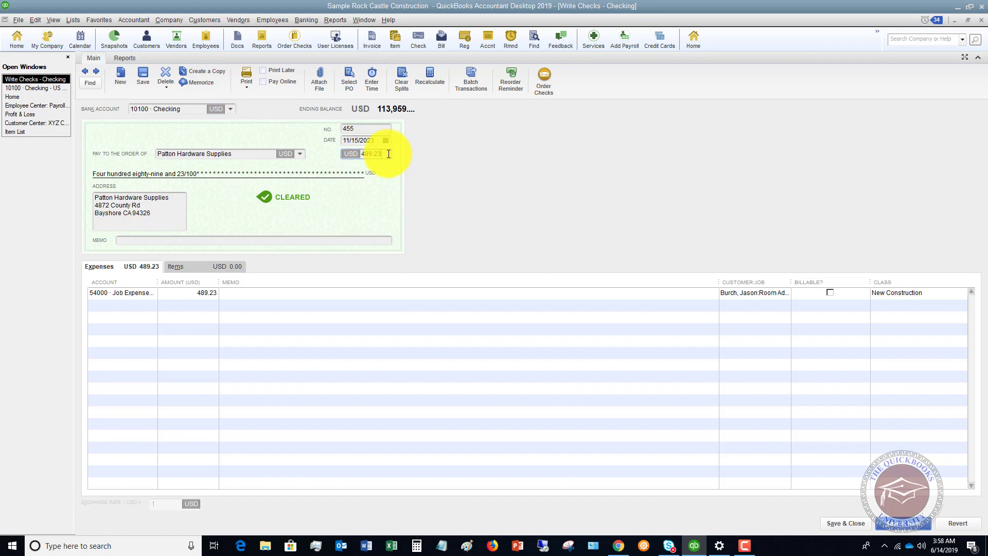
type("4")
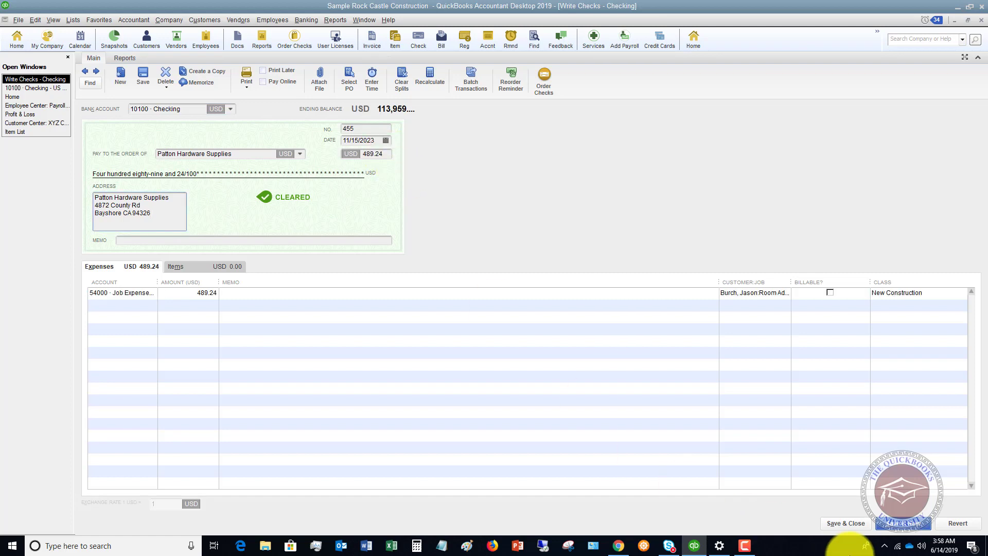
left_click(854, 522)
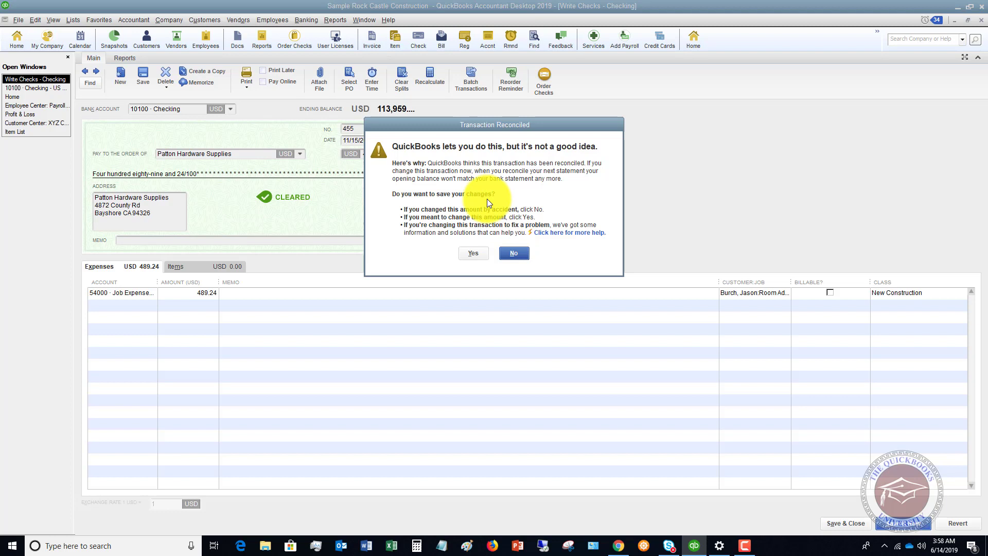
left_click(477, 250)
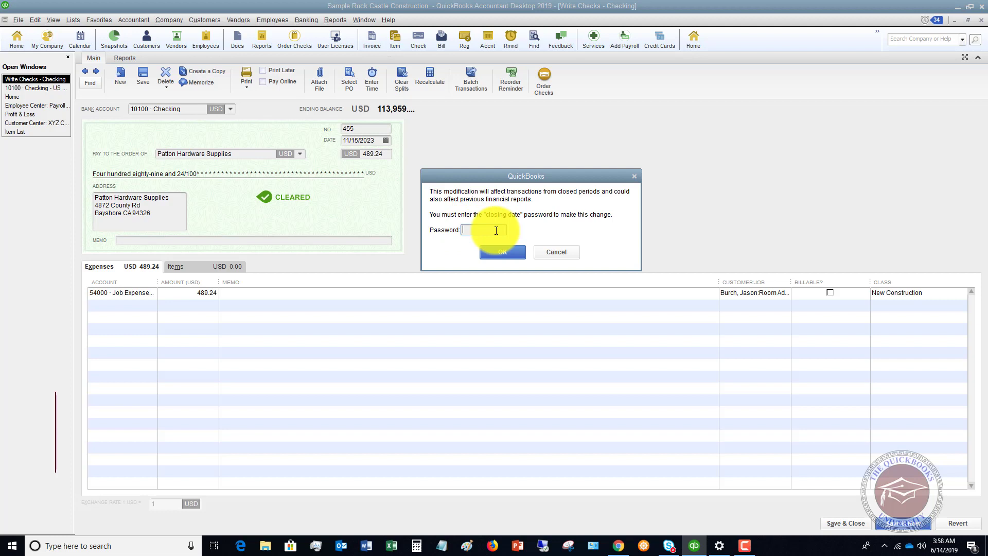
- Cancel the password prompt, revert check 455 to 489.23, and close the check
left_click(558, 252)
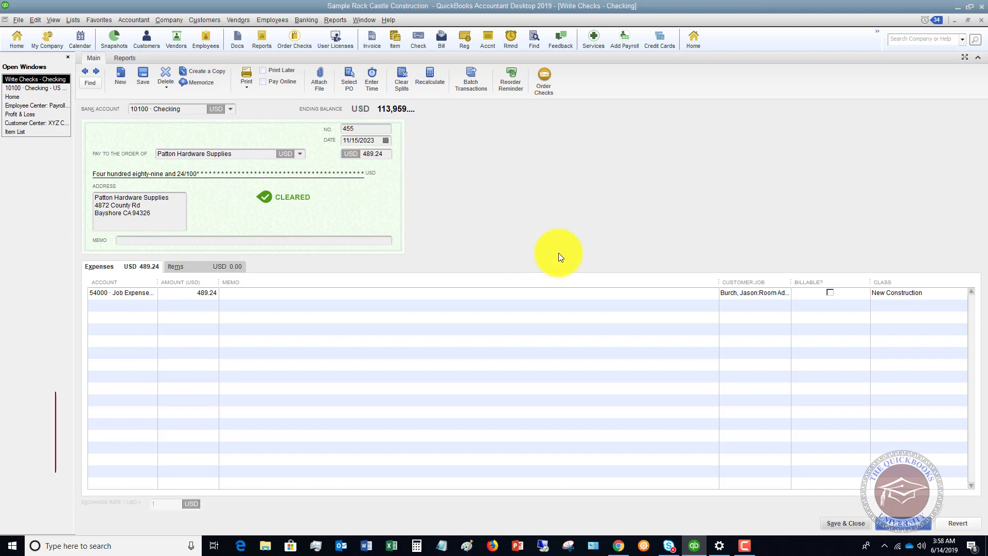
left_click(953, 523)
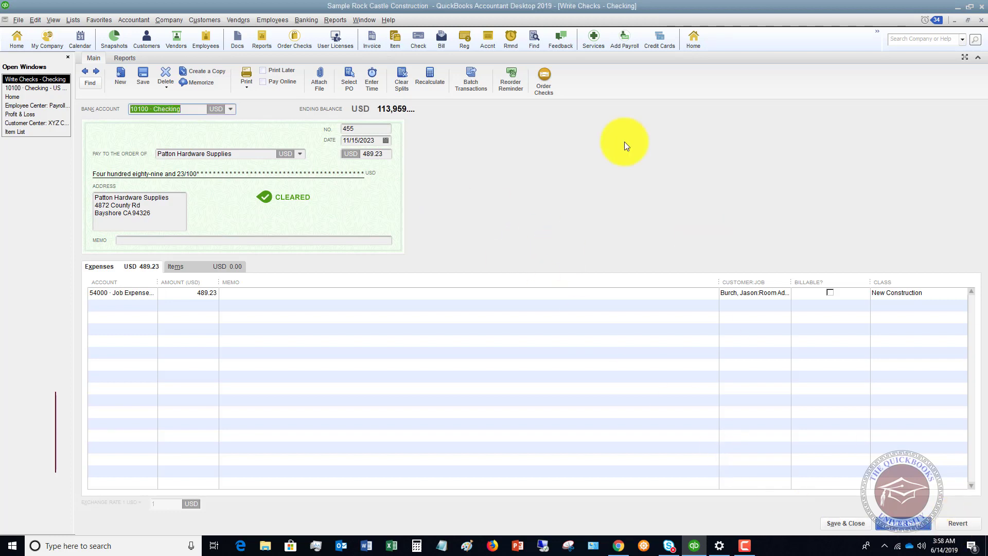
left_click(981, 19)
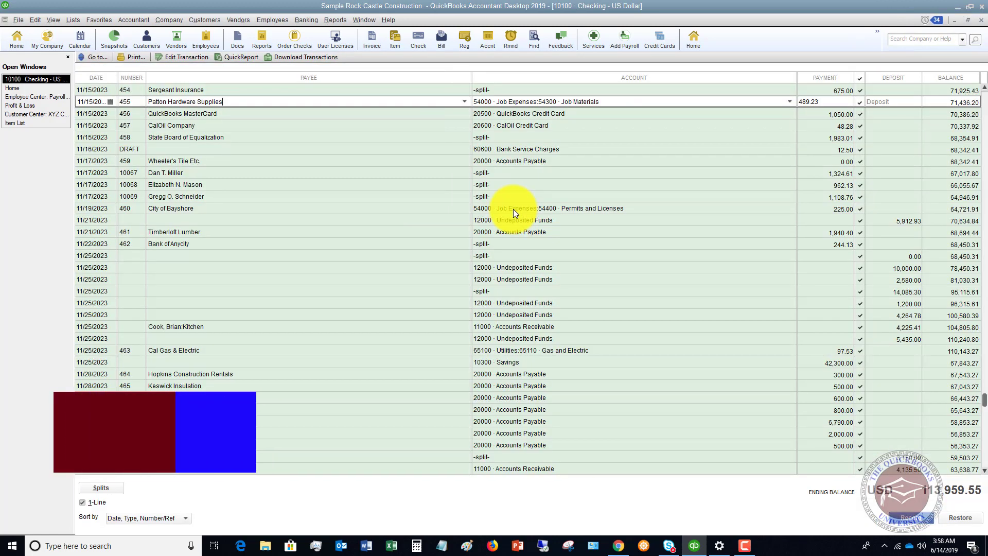